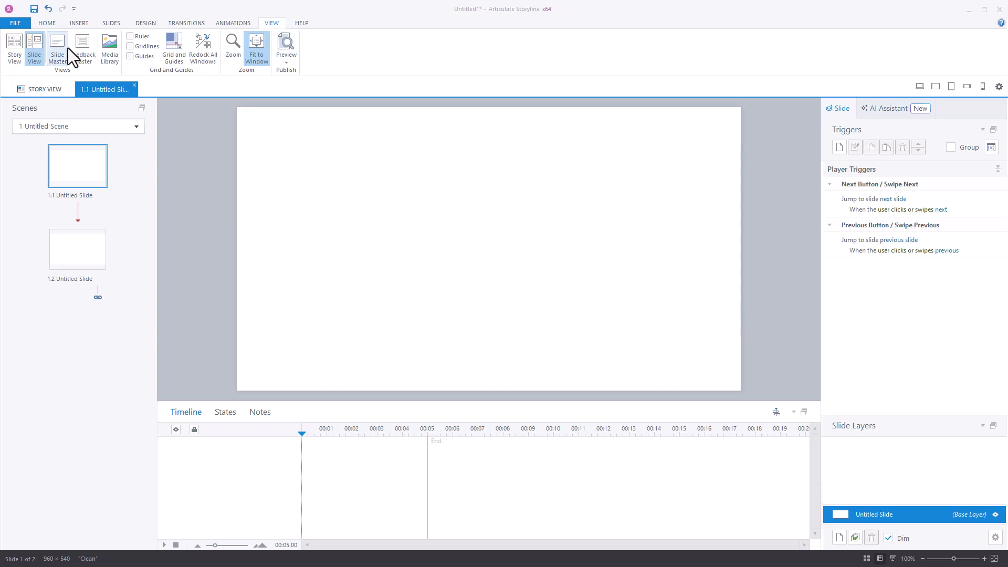
Generate an AI image described as "a woman on a cell phone" in the Cinematic Photo style with landscape orientation
left_click(83, 23)
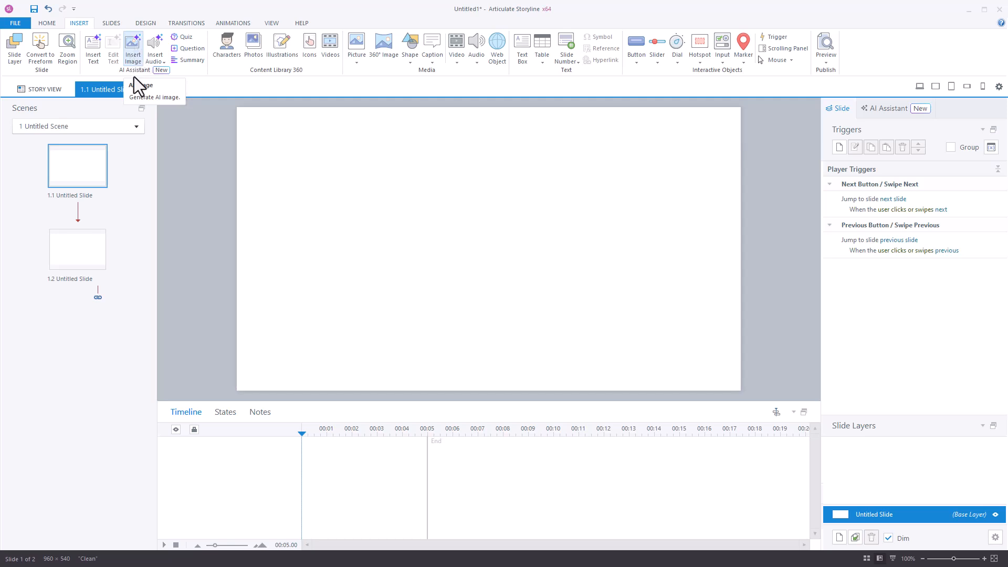
left_click(132, 45)
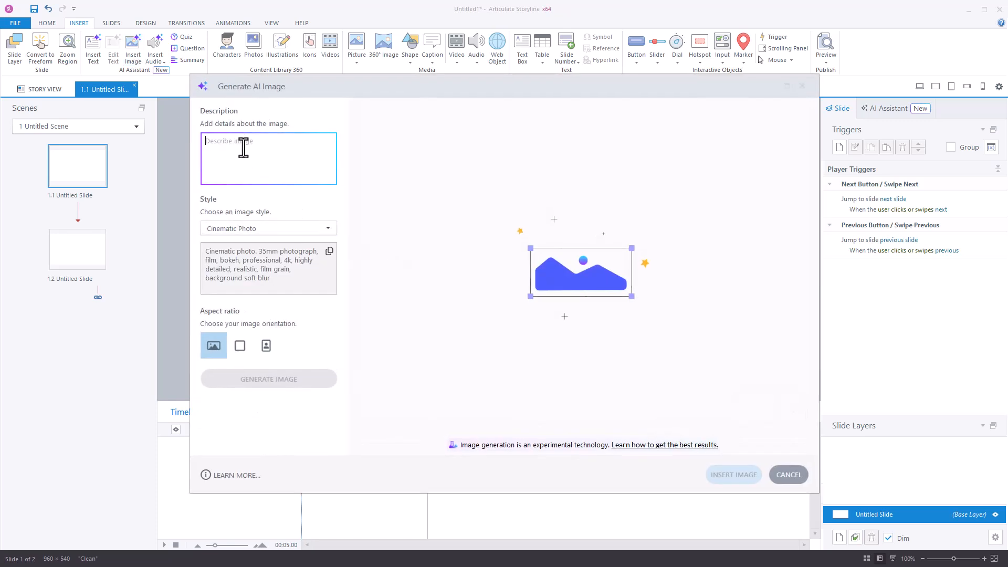
type("a woman o")
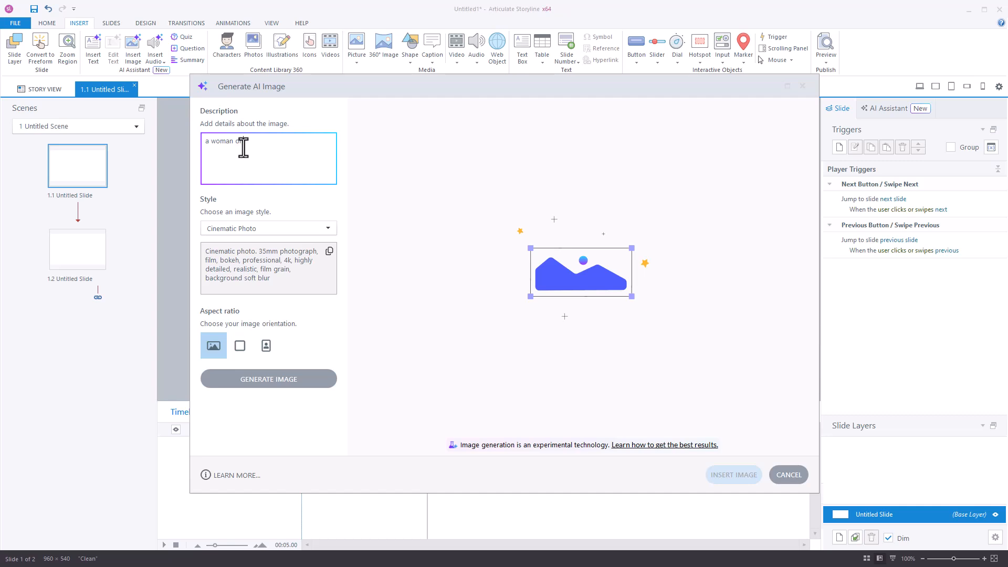
type("n a ccell phone")
left_click(253, 144)
key("BackSpace")
left_click(277, 379)
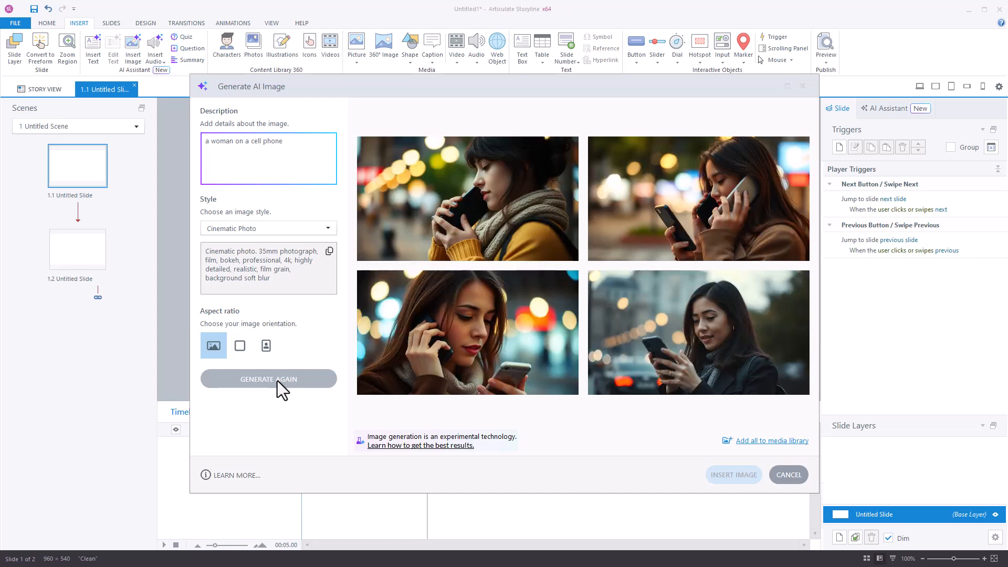
Preview the generated images one by one and insert the fourth image onto the slide
mouse_move(515, 339)
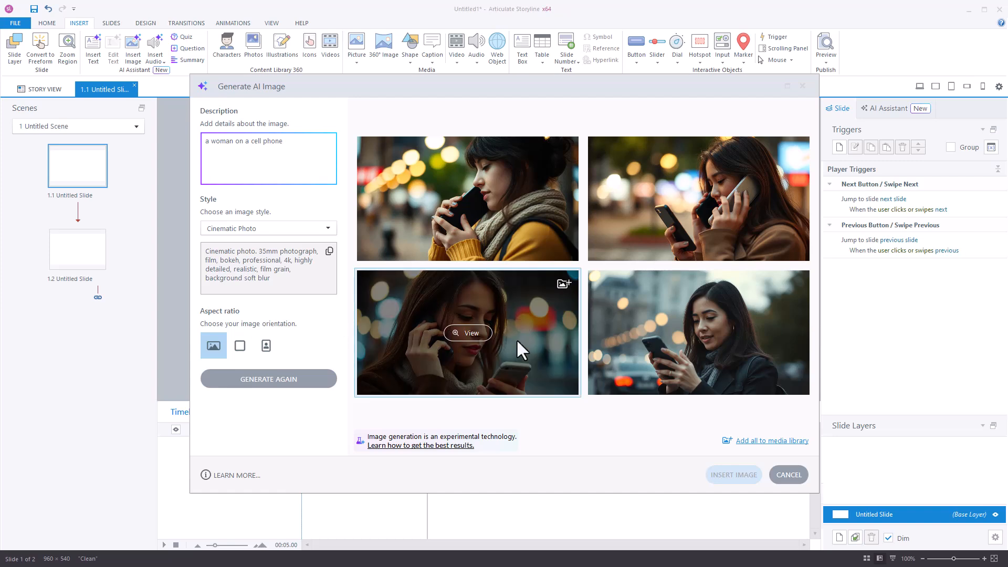
left_click(471, 199)
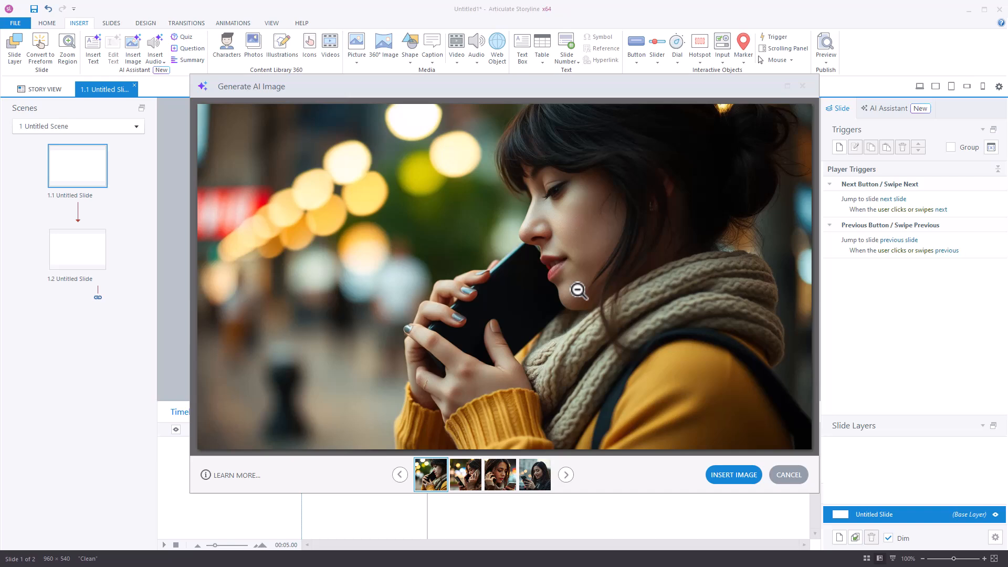
left_click(566, 474)
left_click(565, 475)
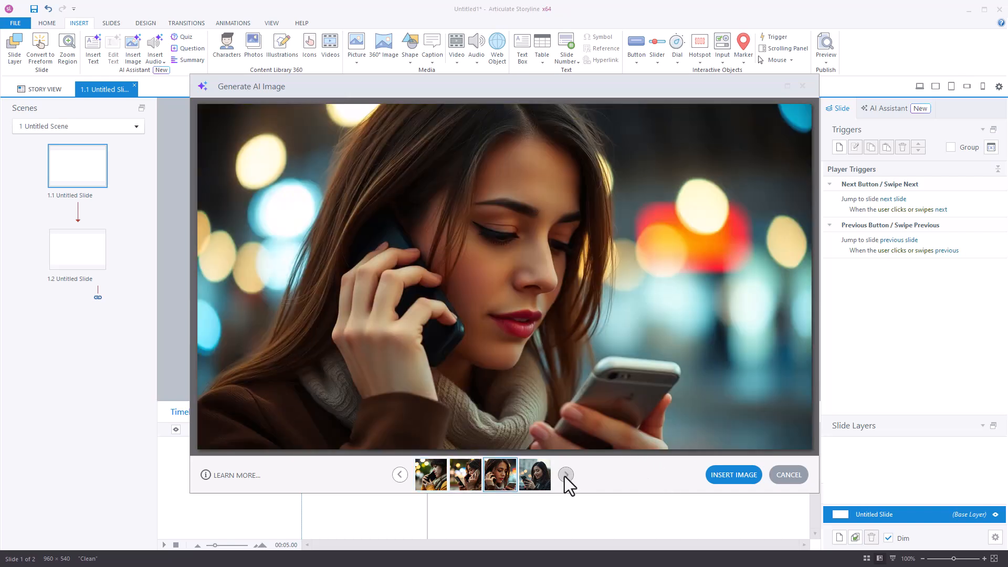
left_click(565, 476)
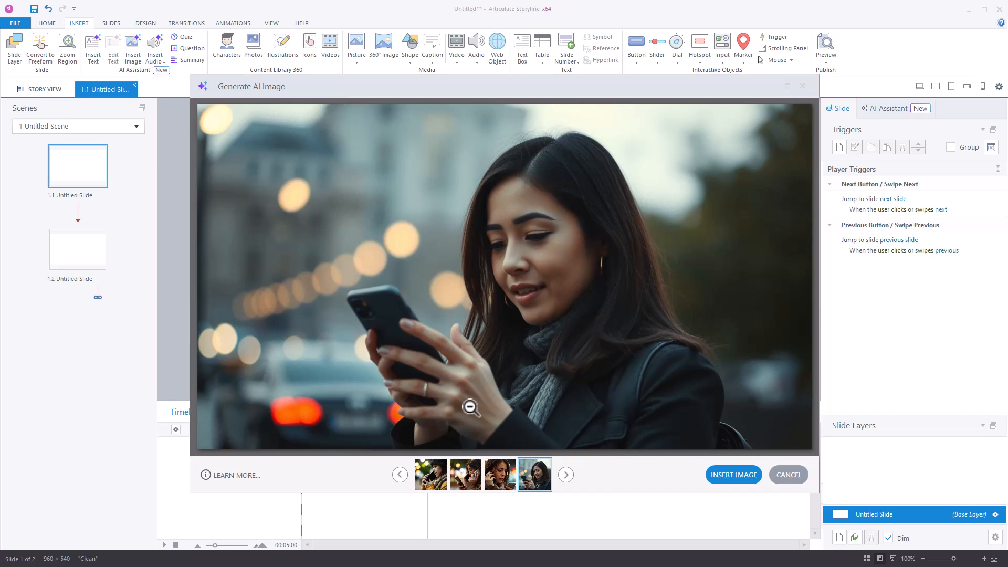
left_click(498, 484)
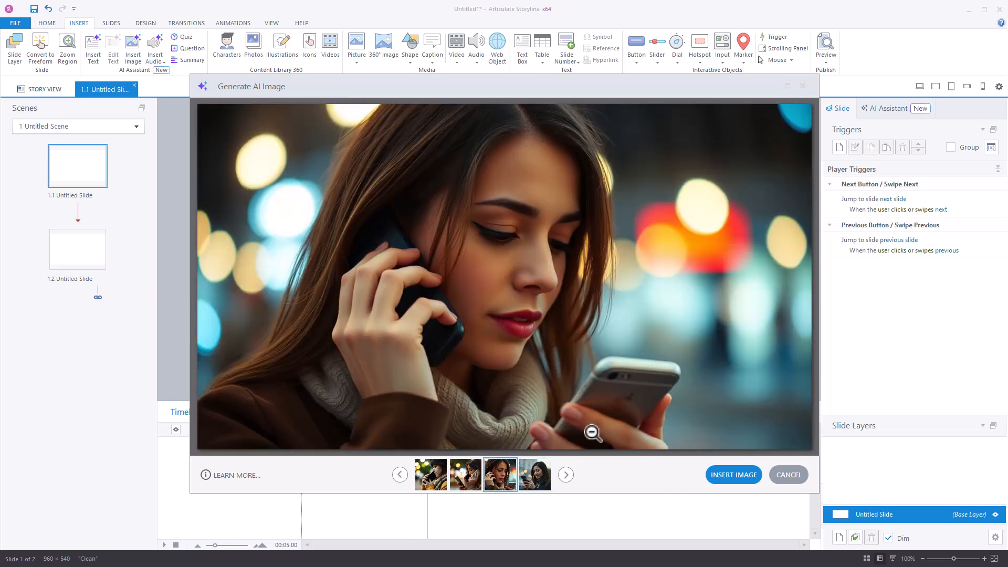
left_click(470, 470)
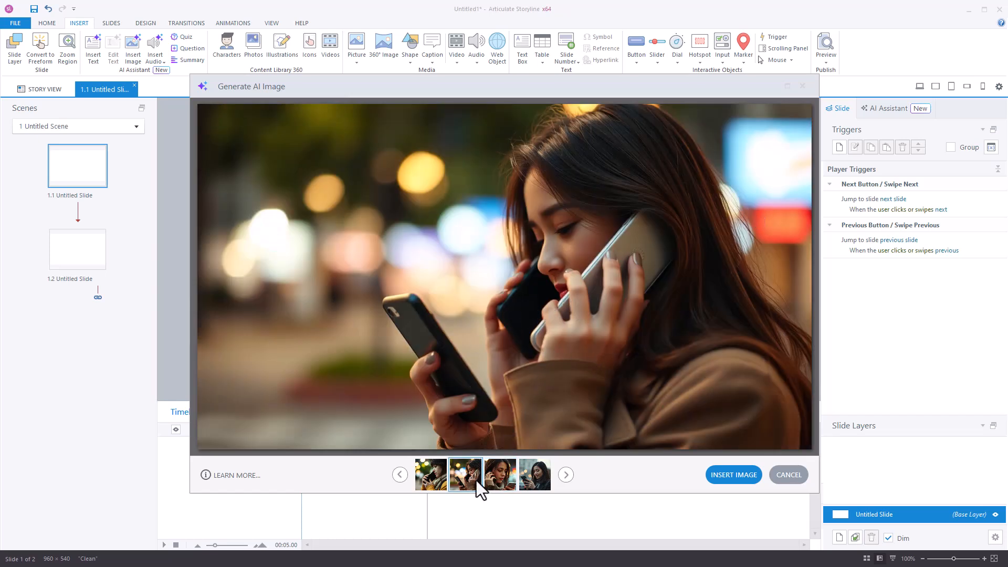
left_click(528, 480)
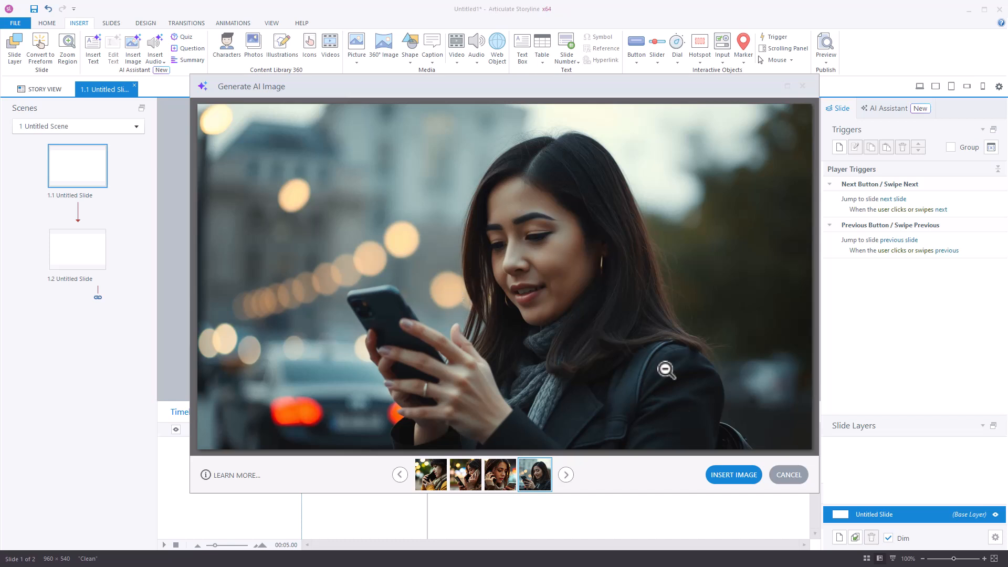
left_click(735, 475)
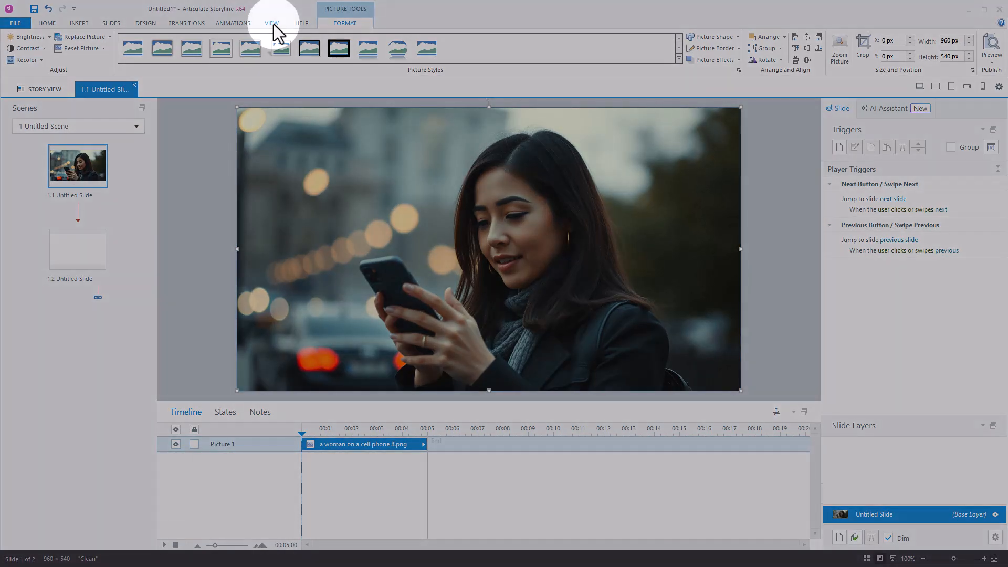
Open the inserted image from the Media Library for editing in Photos
left_click(273, 24)
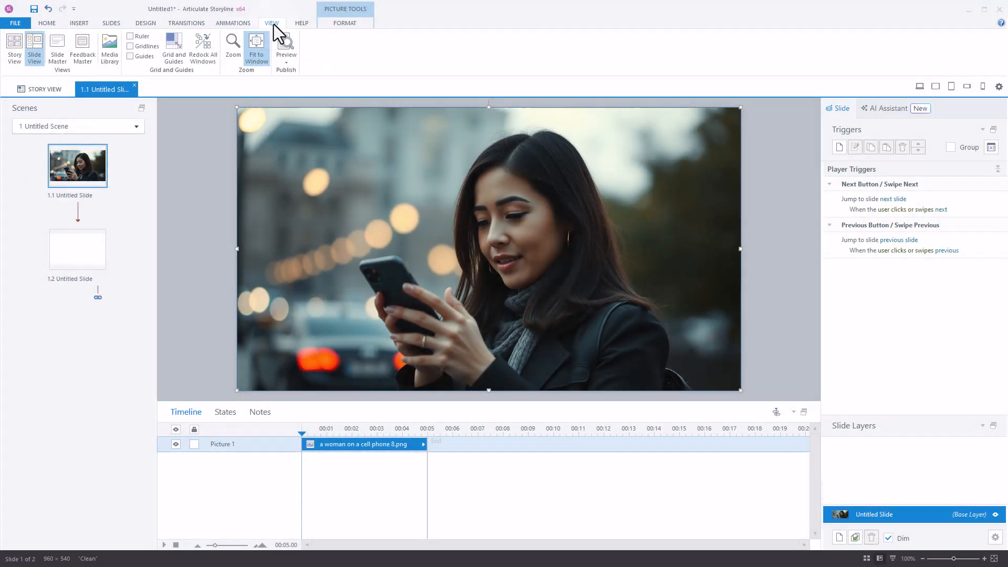
left_click(112, 46)
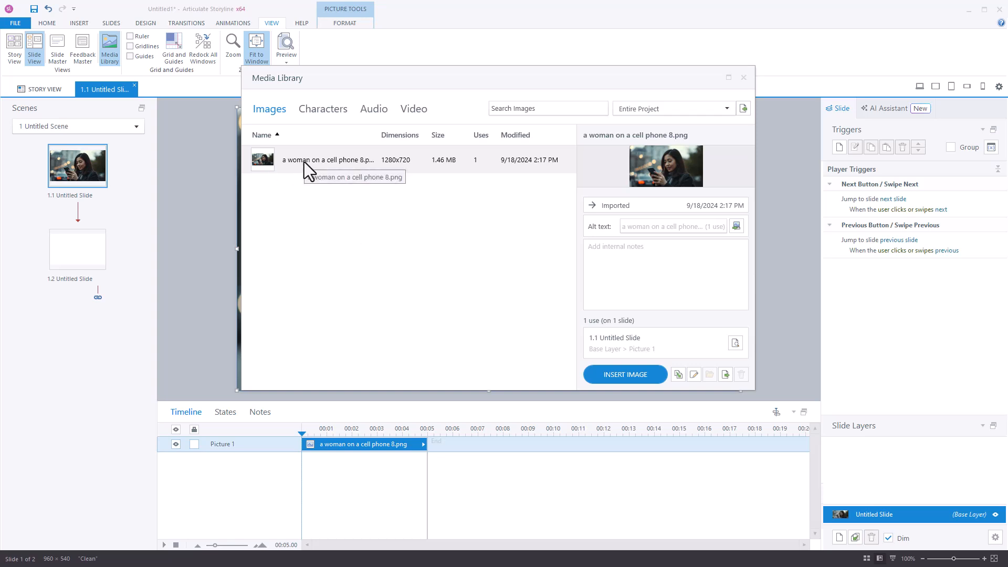
left_click(694, 375)
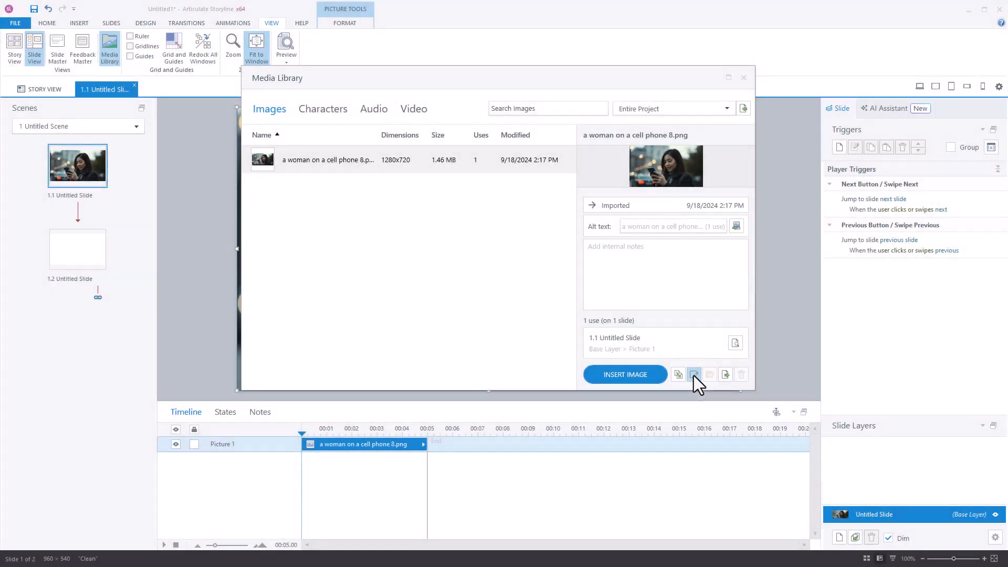
left_click(694, 375)
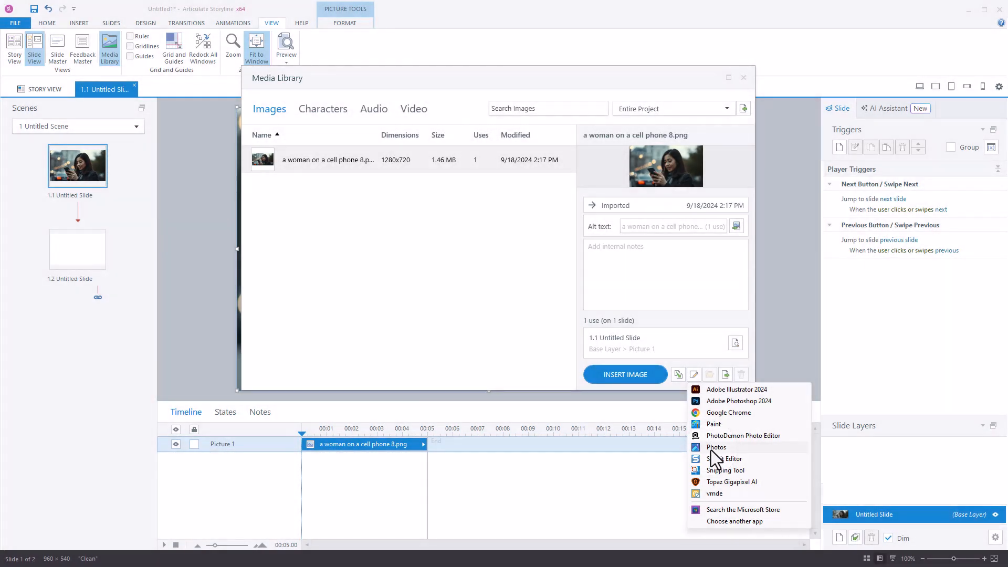
left_click(712, 448)
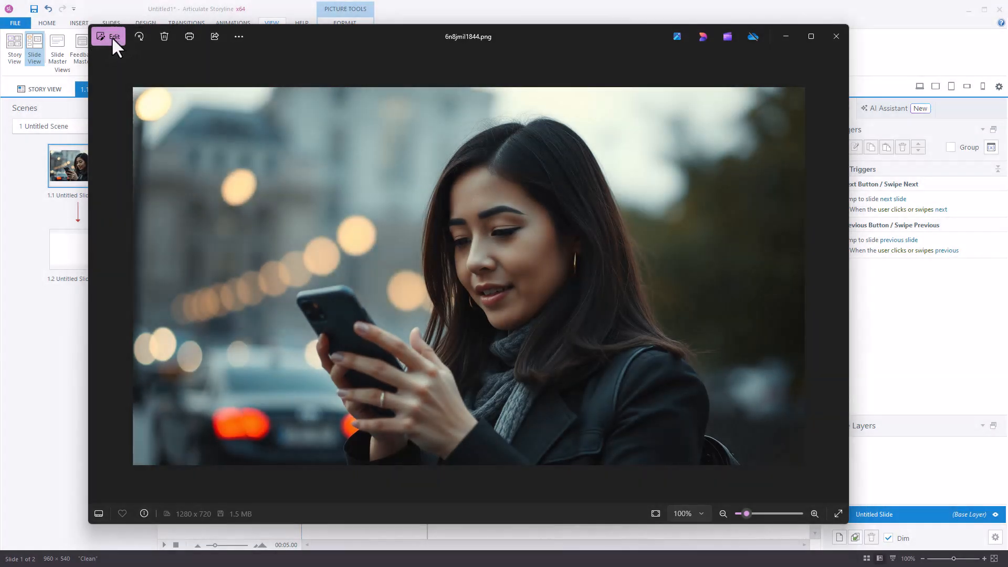
Open the image editor and look through its crop, adjust, filter, markup and erase tools
left_click(111, 36)
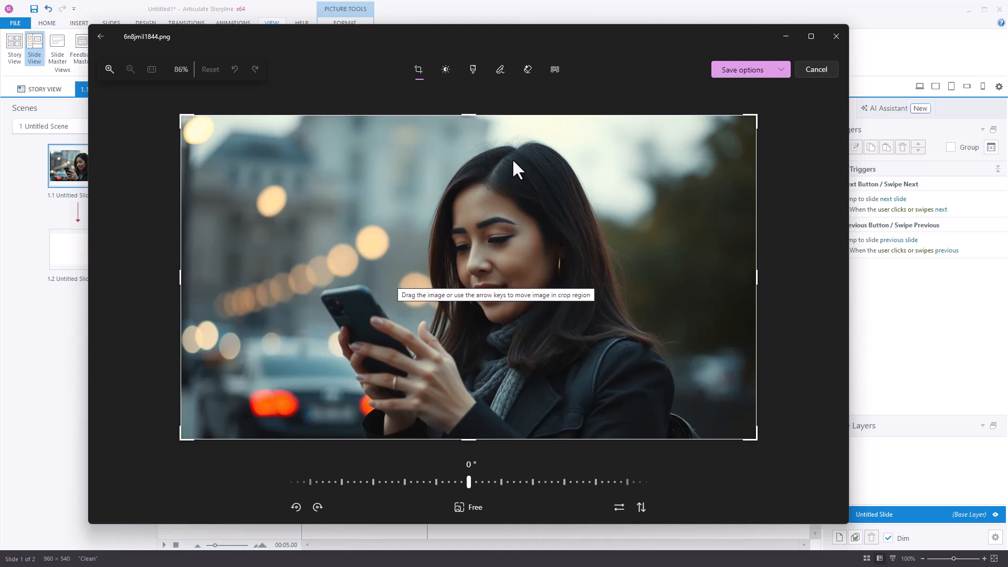
left_click(445, 70)
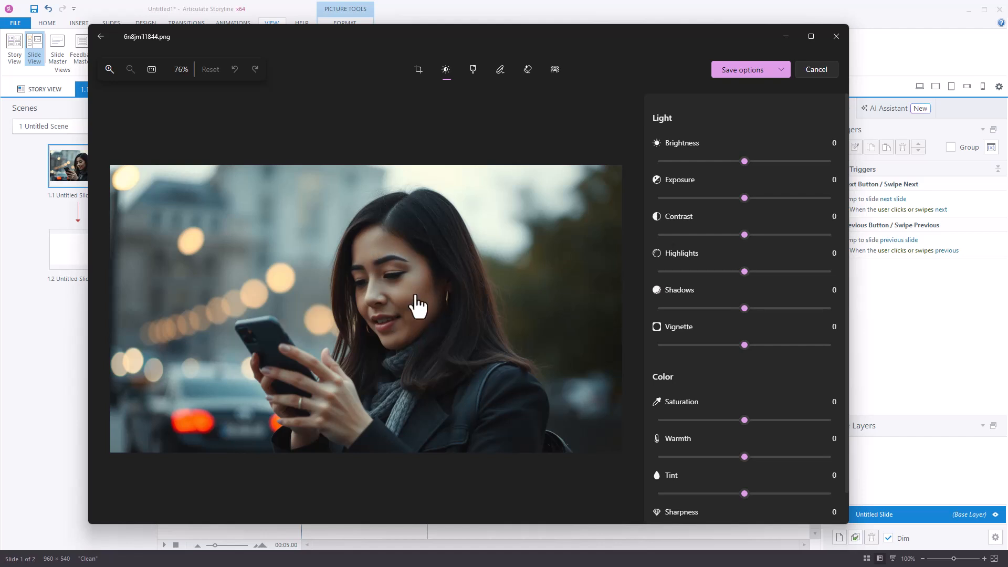
left_click(474, 71)
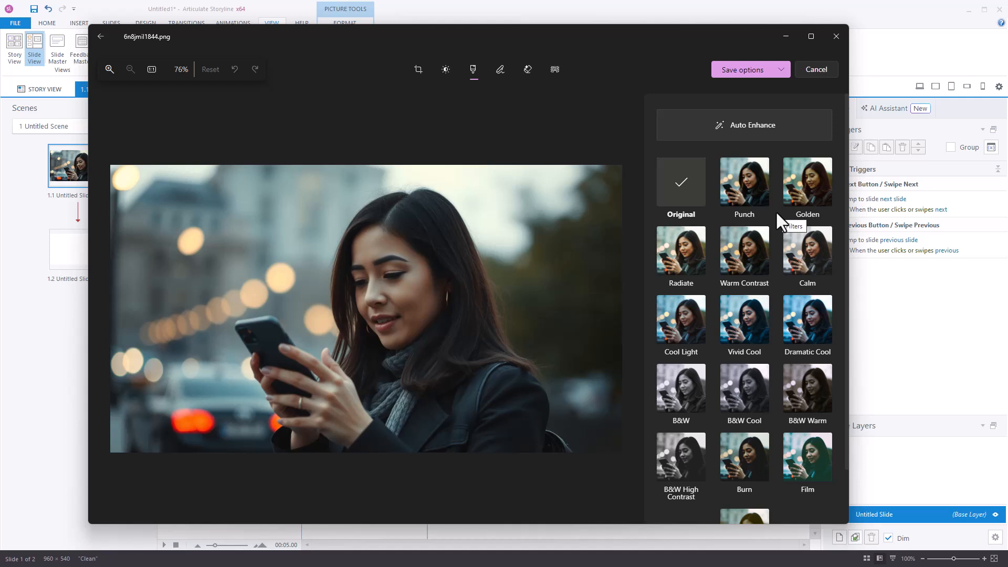
left_click(500, 70)
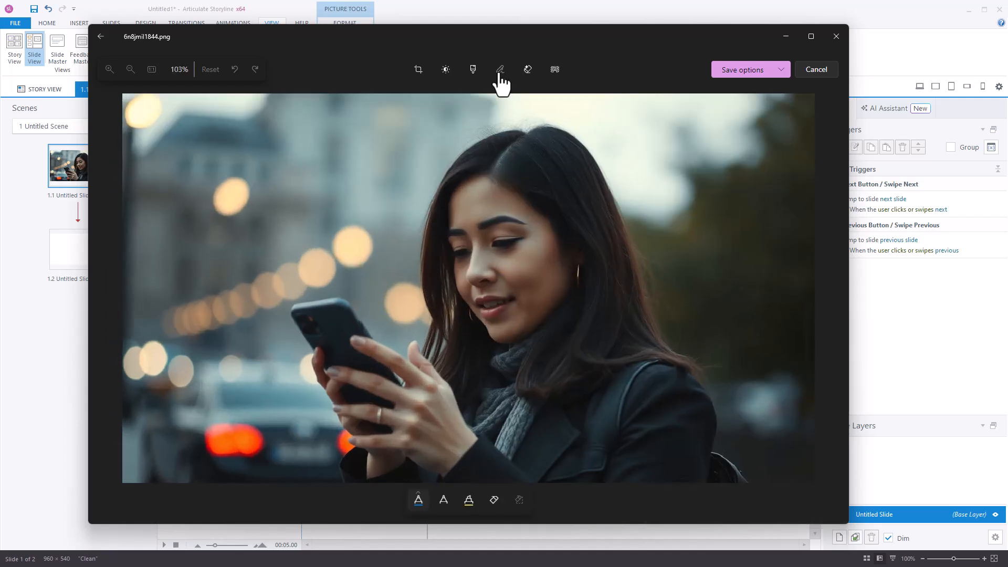
left_click(528, 73)
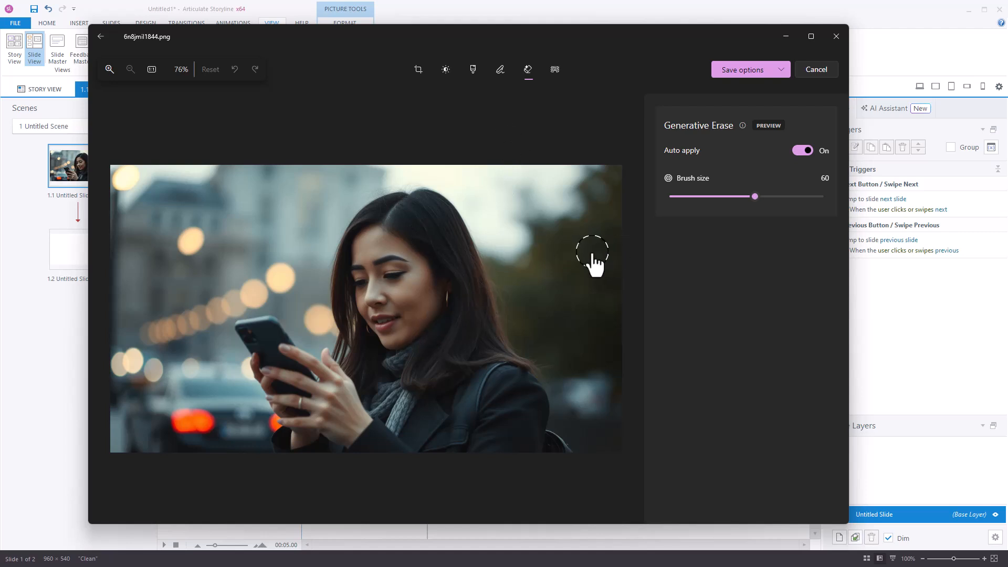
Refine the detected background selection with the background brush at size 52, adding and removing mask around the face and hand
left_click(555, 70)
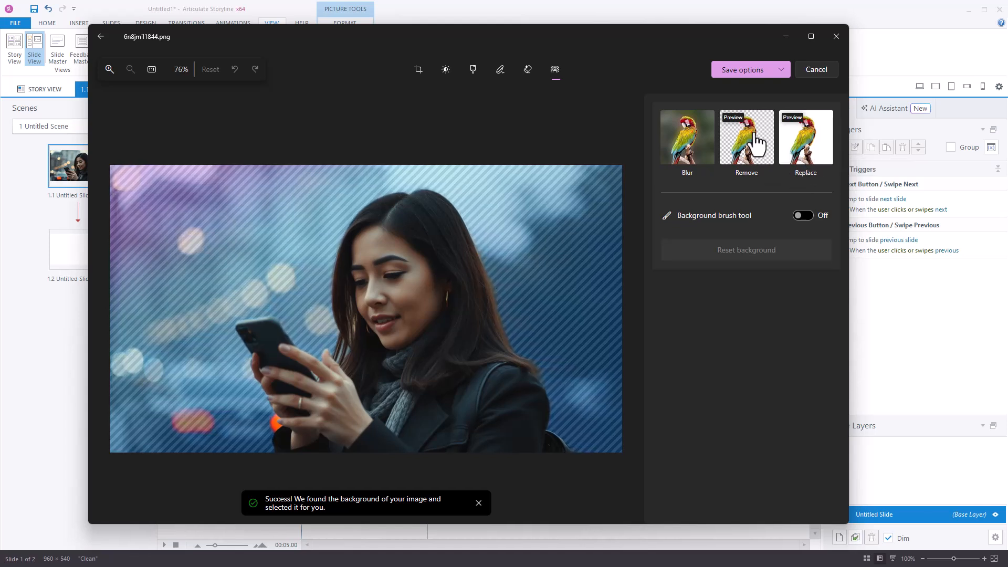
left_click(807, 225)
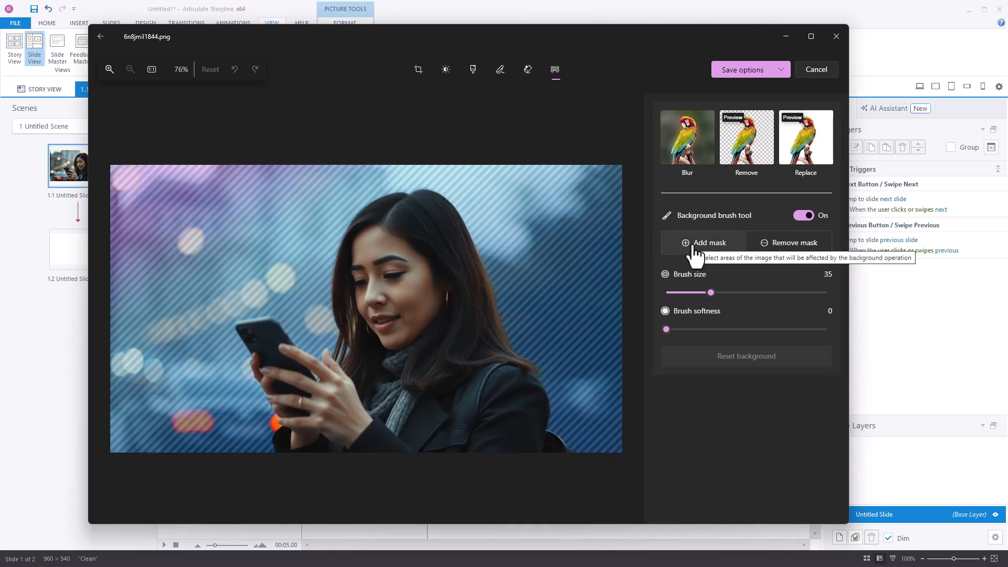
left_click_drag(711, 292, 741, 292)
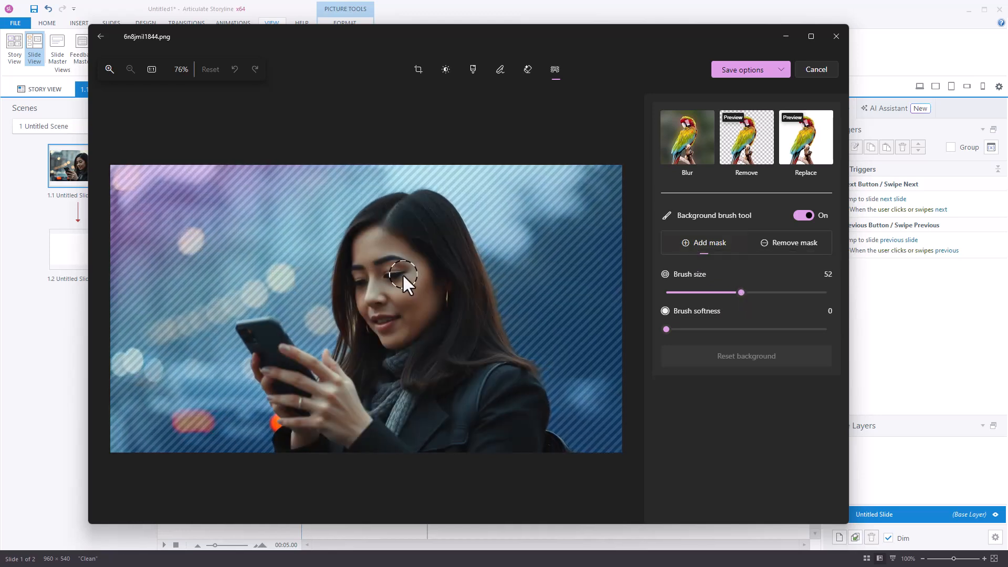
mouse_move(403, 272)
left_mouse_down()
mouse_move(386, 281)
mouse_move(395, 269)
left_mouse_up()
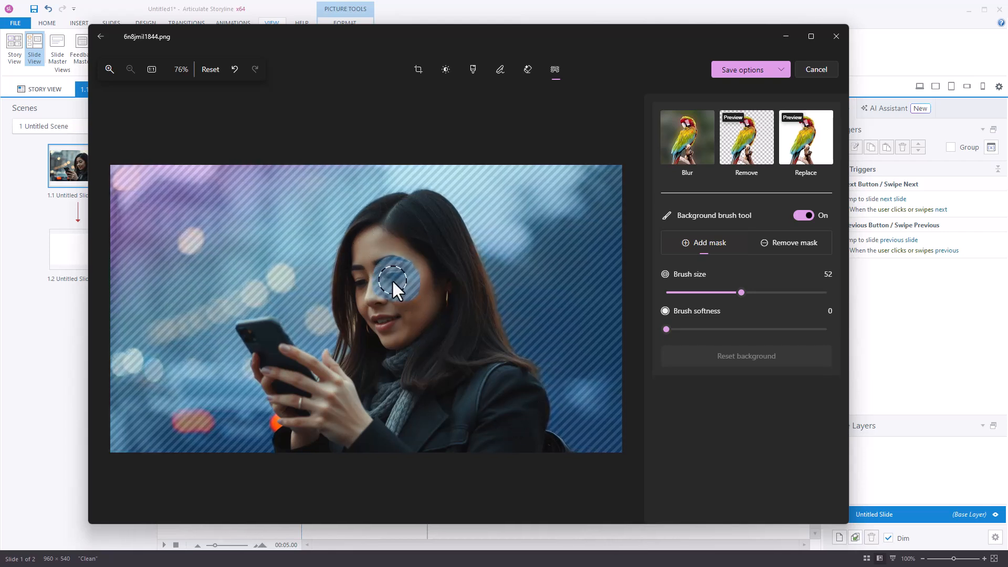
left_click(774, 246)
mouse_move(428, 314)
left_mouse_down()
mouse_move(416, 291)
mouse_move(377, 283)
mouse_move(404, 287)
left_mouse_up()
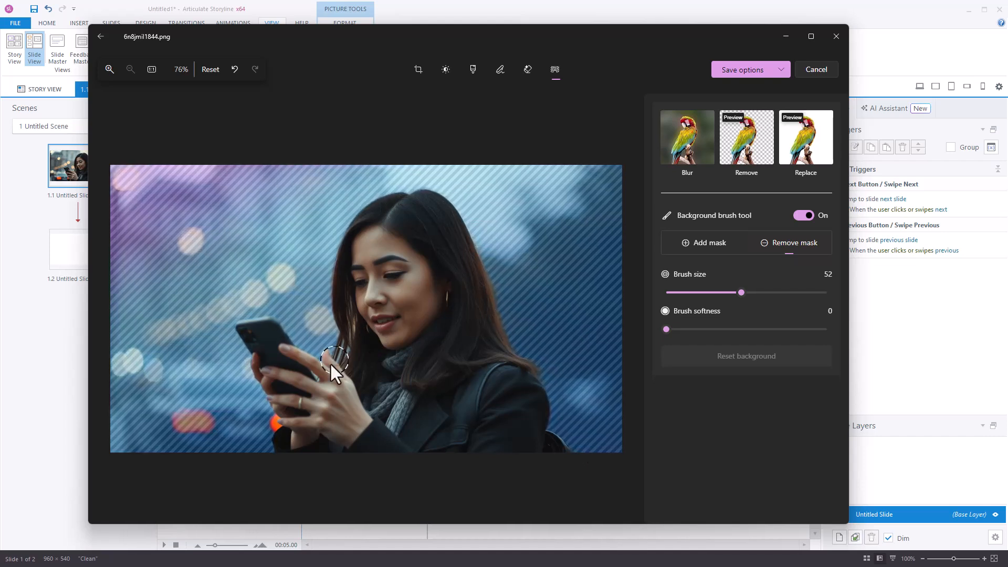
Check the mask edges close up, then remove the image's background
scroll(325, 361, "up", 5)
scroll(339, 351, "up", 8)
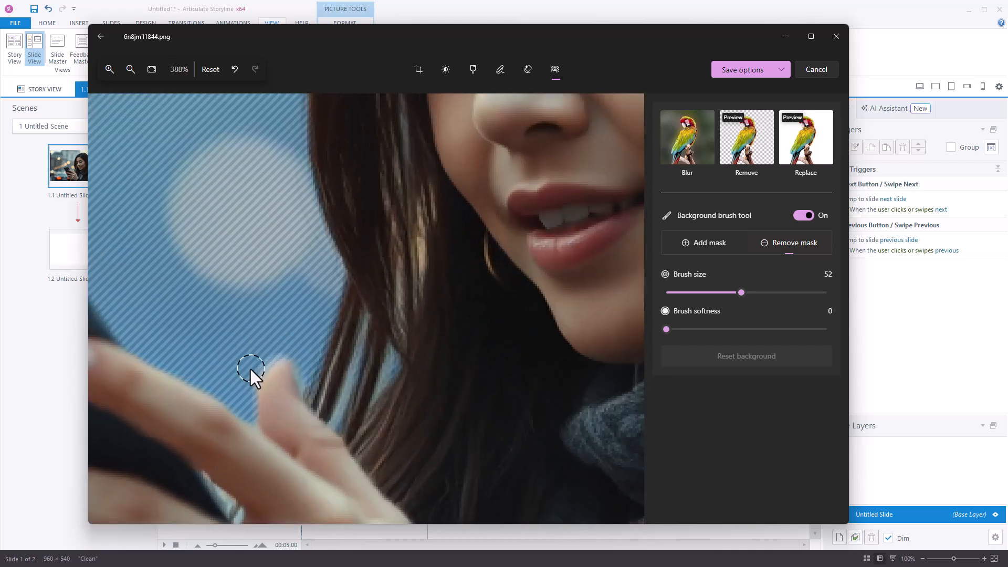
scroll(278, 273, "down", 10)
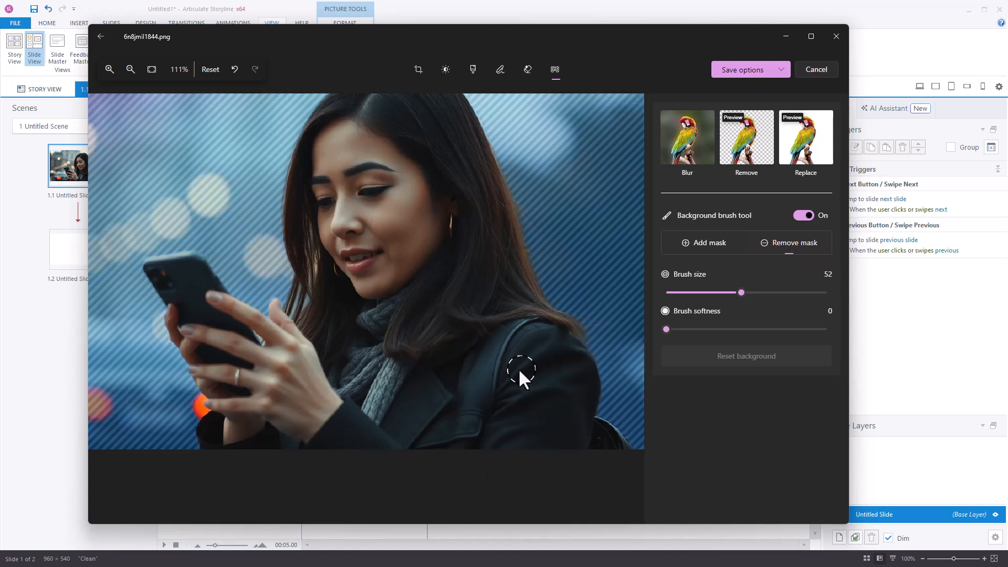
scroll(518, 368, "down", 2)
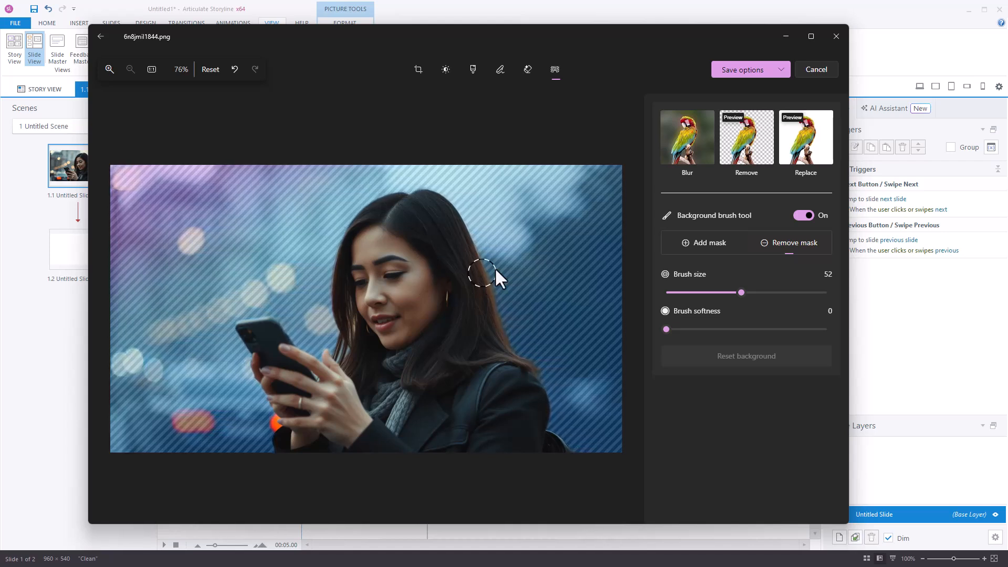
left_click(747, 156)
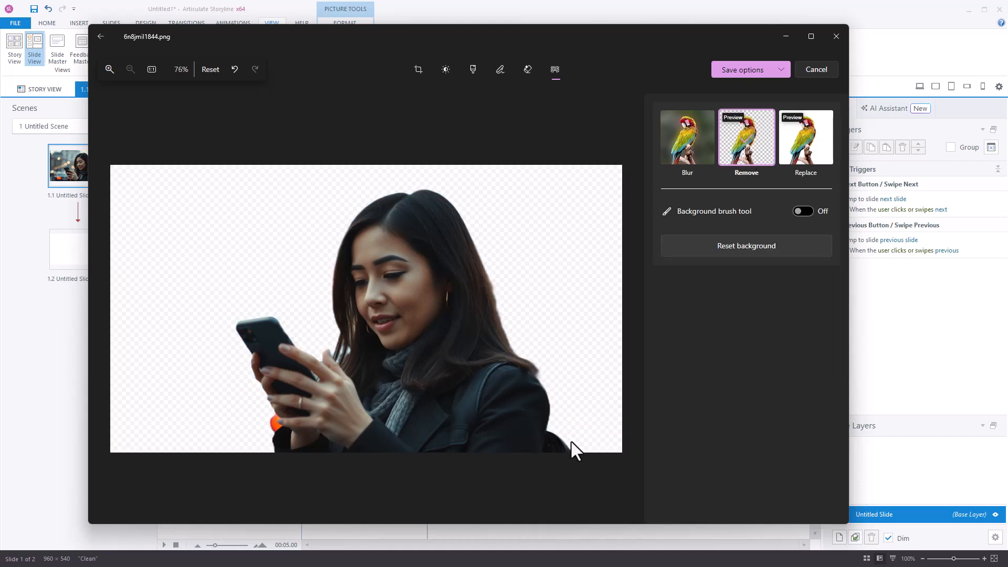
Inspect the cutout edges and save the edited image over the original
scroll(538, 353, "up", 5)
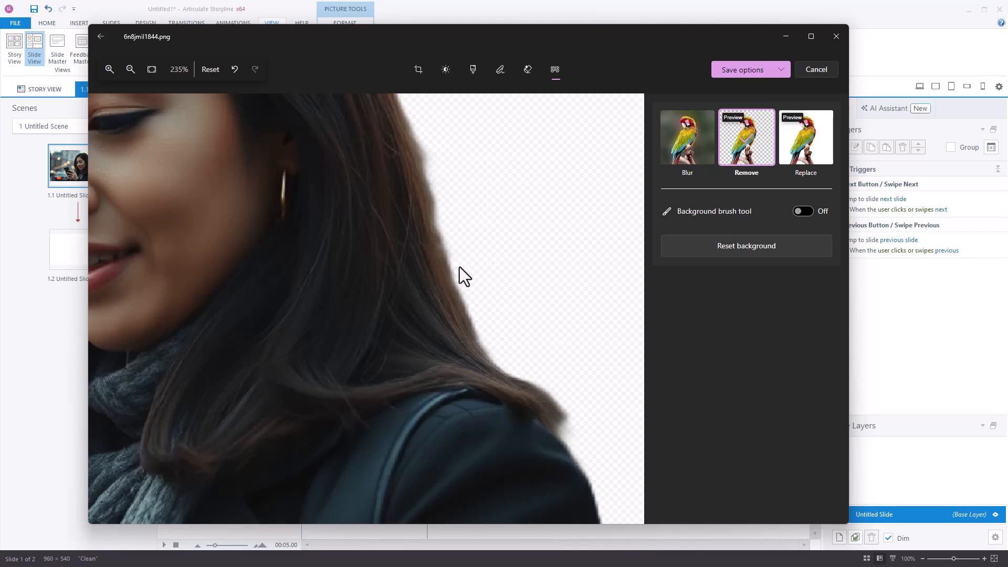
scroll(462, 231, "down", 5)
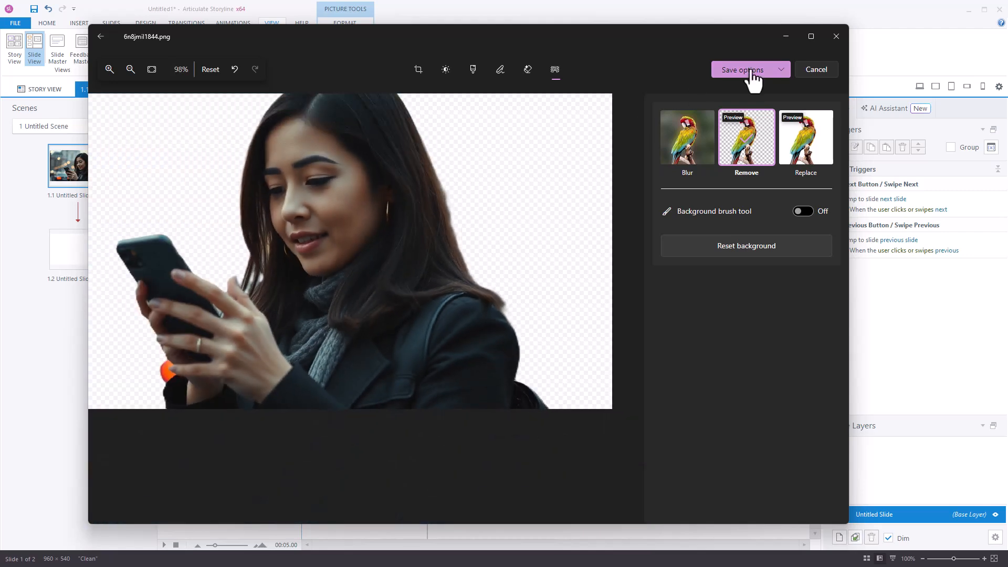
left_click(768, 71)
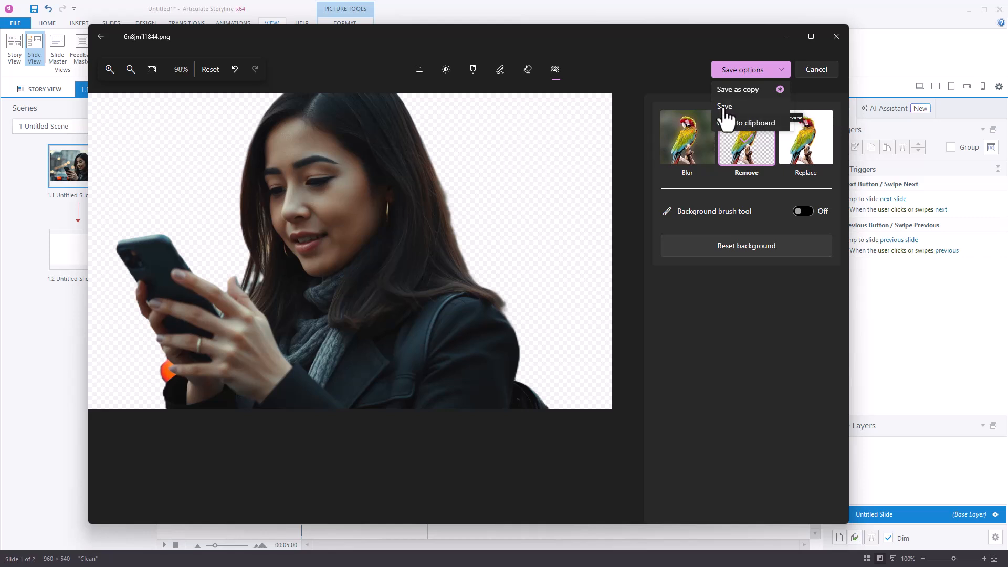
left_click(725, 108)
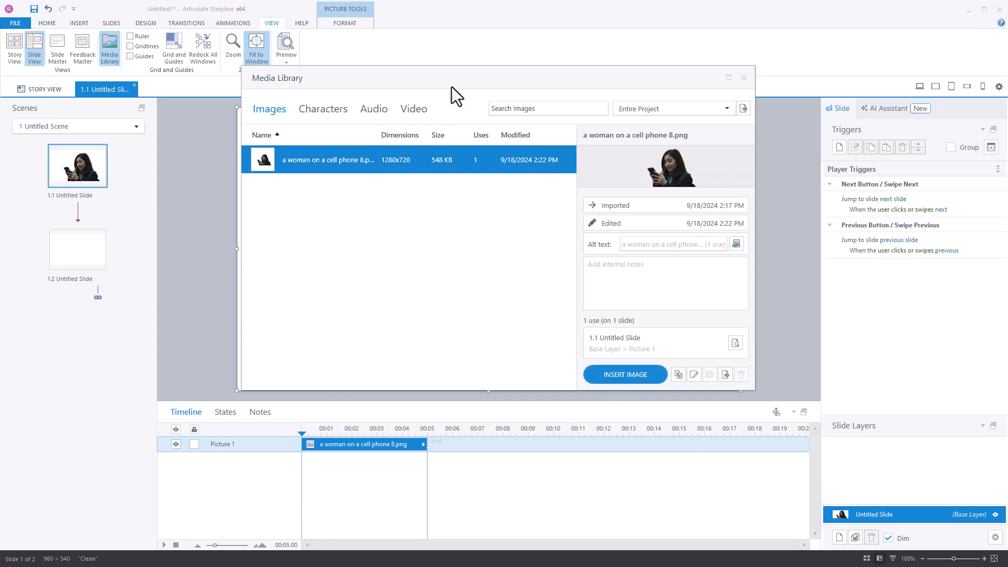
Close the Media Library and move the cutout picture further right on the slide
left_click(744, 79)
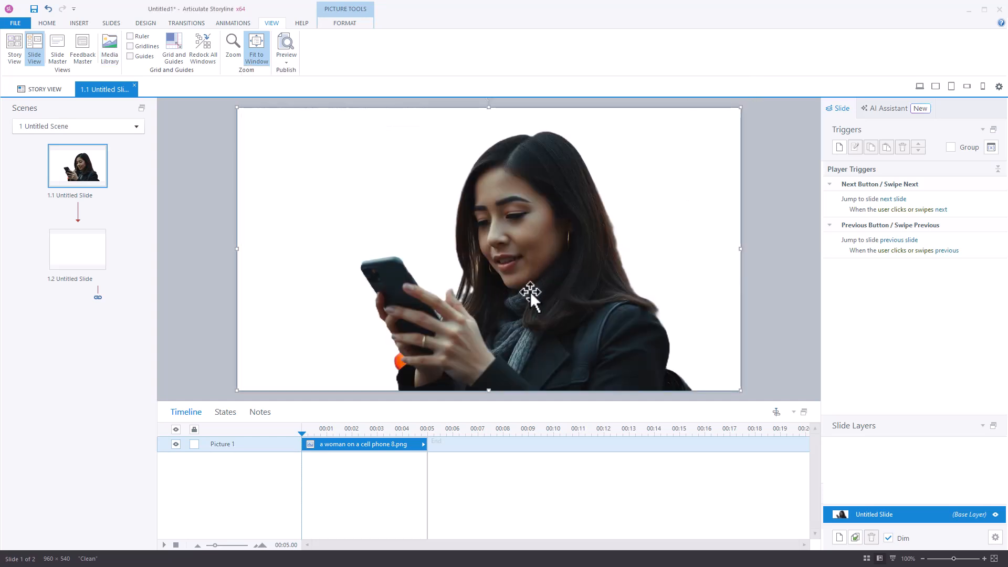
left_click_drag(549, 270, 349, 275)
left_click_drag(436, 270, 618, 281)
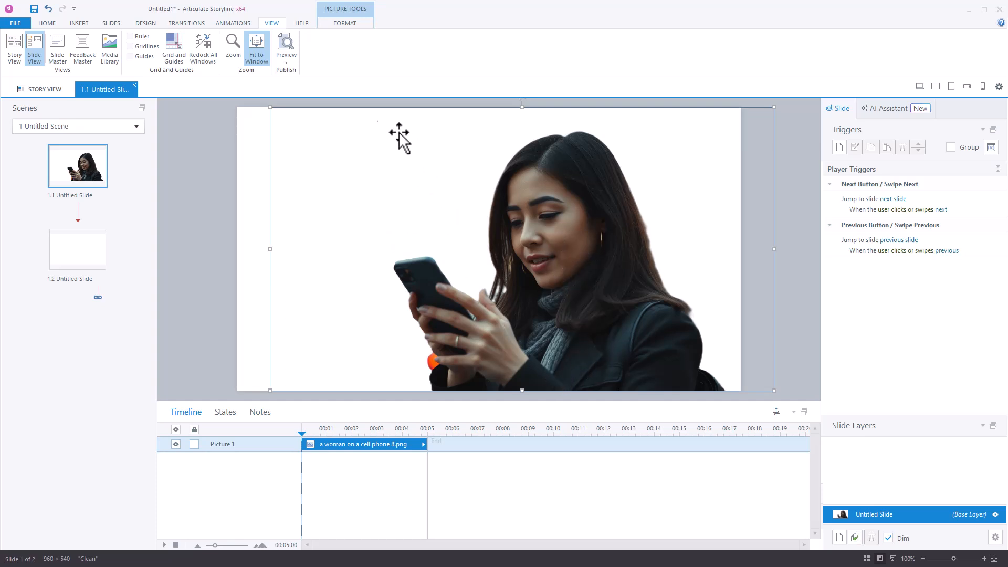
Preview the current slide
left_click(286, 62)
left_click(289, 77)
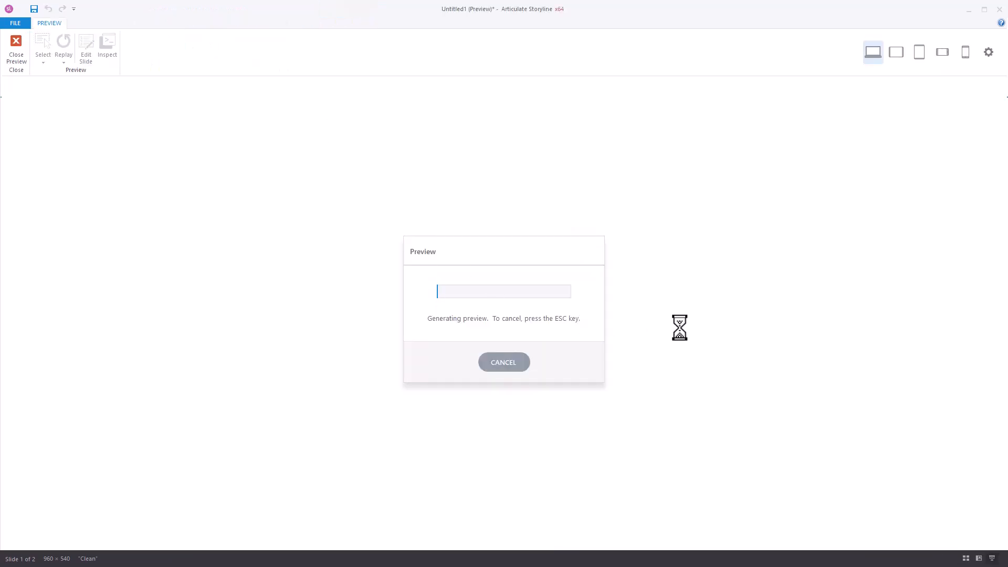